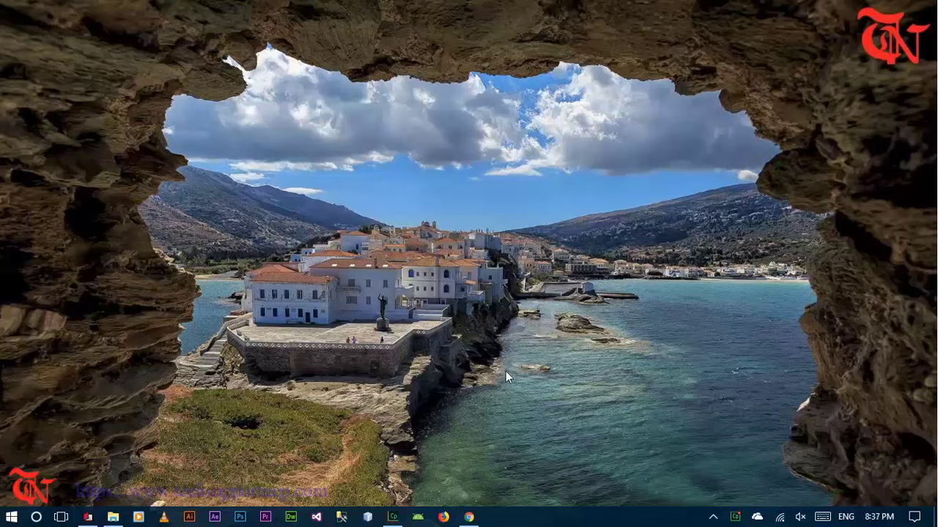
- In a new Chrome tab, search Google for 'email to sms extension for chrome'
click(469, 517)
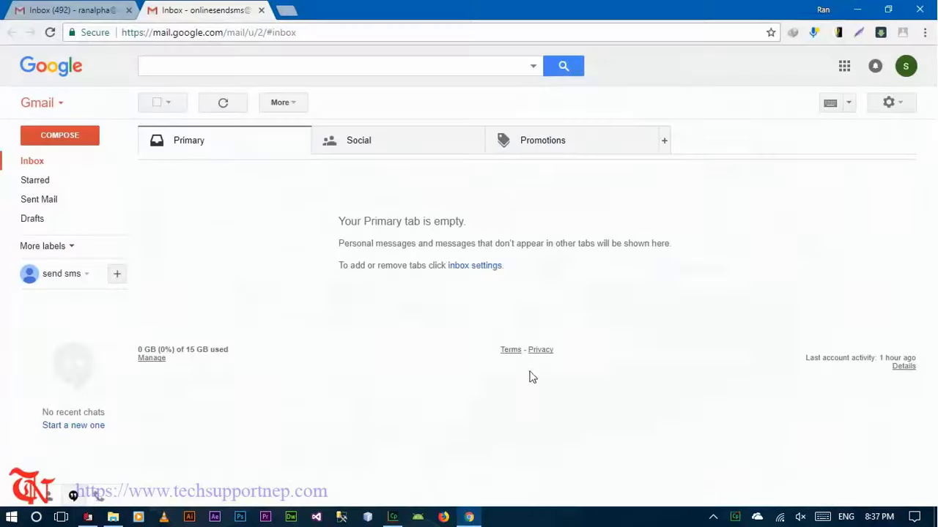
click(287, 9)
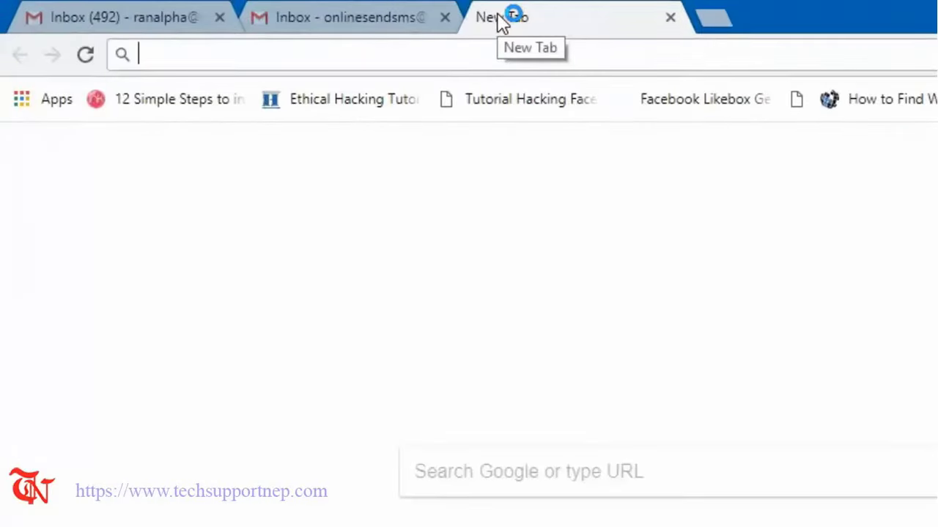
text(google.com)
key(Return)
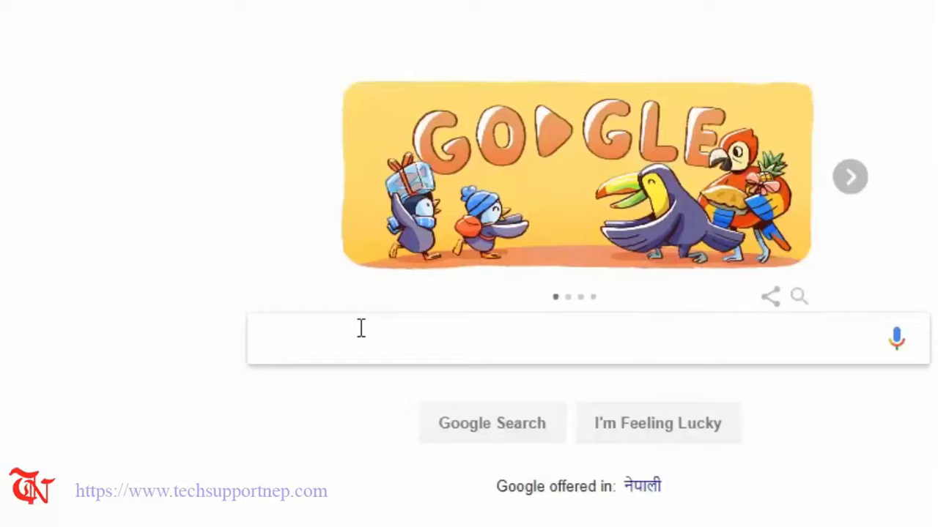
text(email to sm)
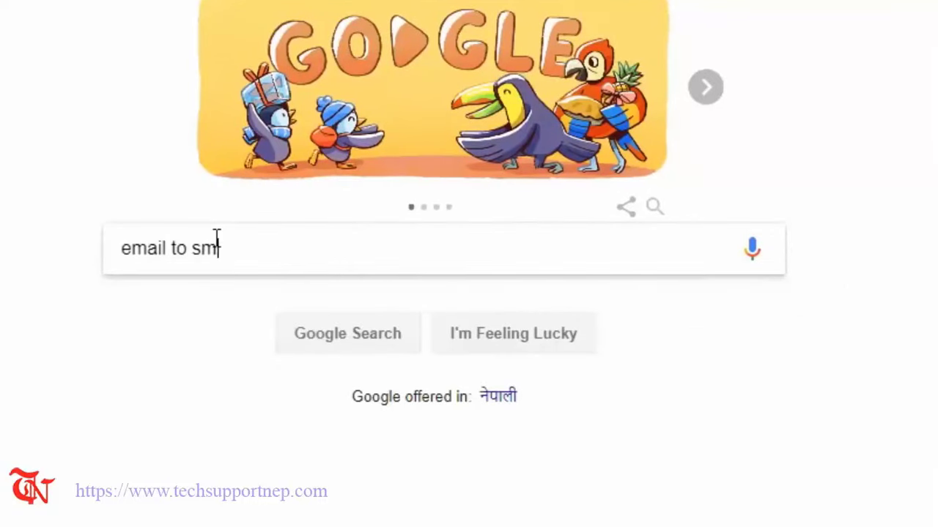
text(s extension for ch)
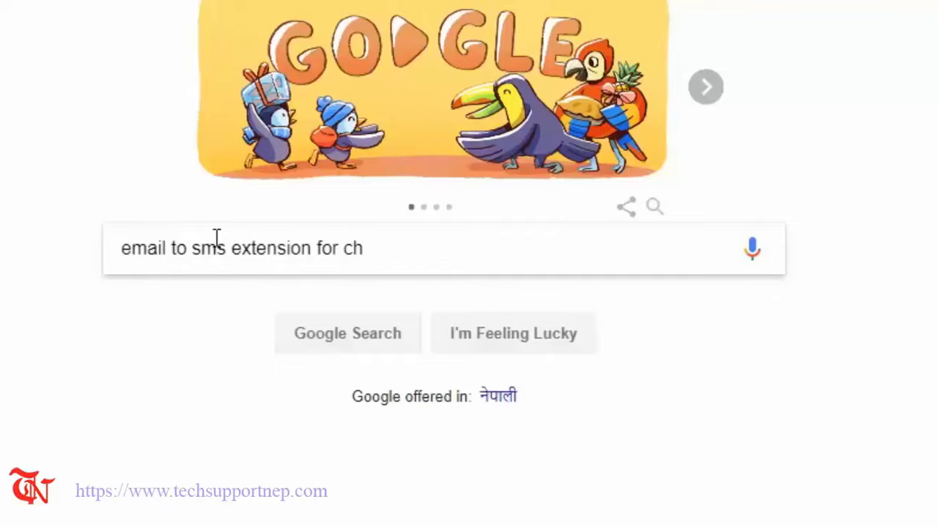
text(rome)
key(Return)
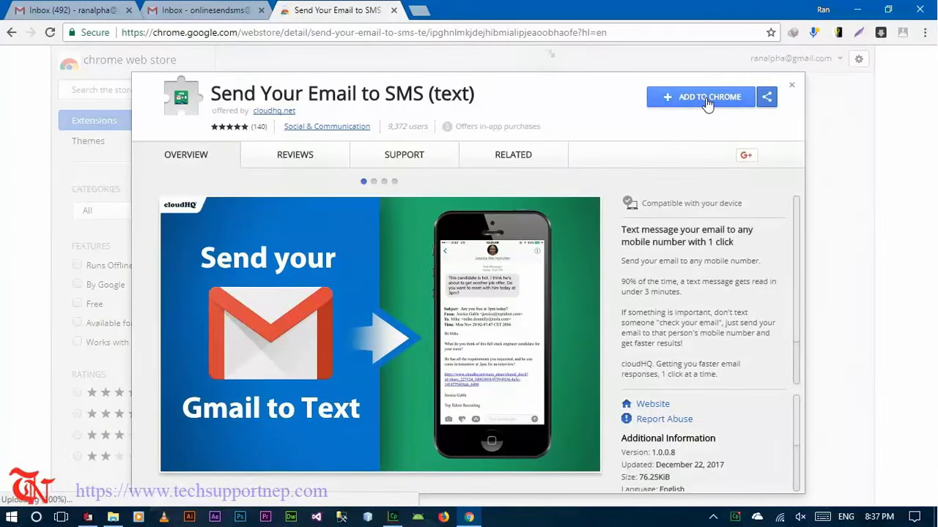
- Add the Send Your Email to SMS (text) extension to Chrome and confirm the installation
click(707, 99)
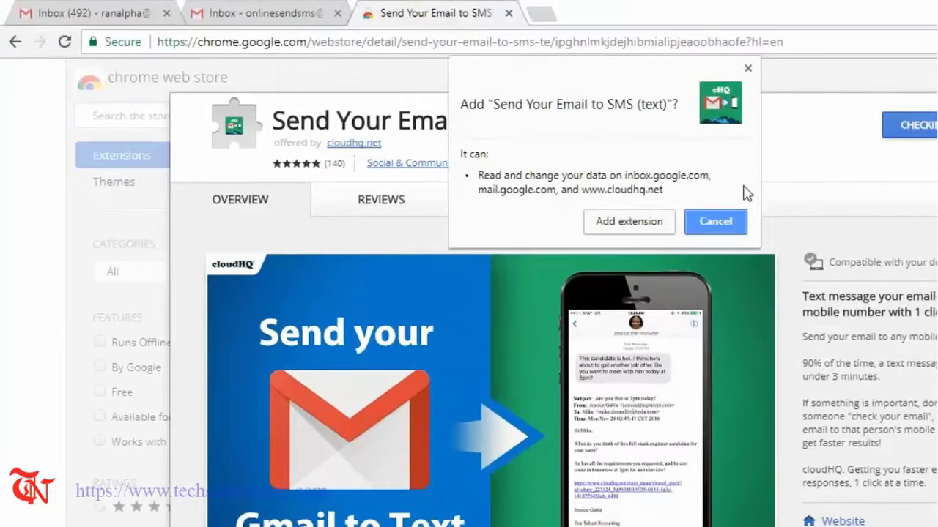
click(626, 227)
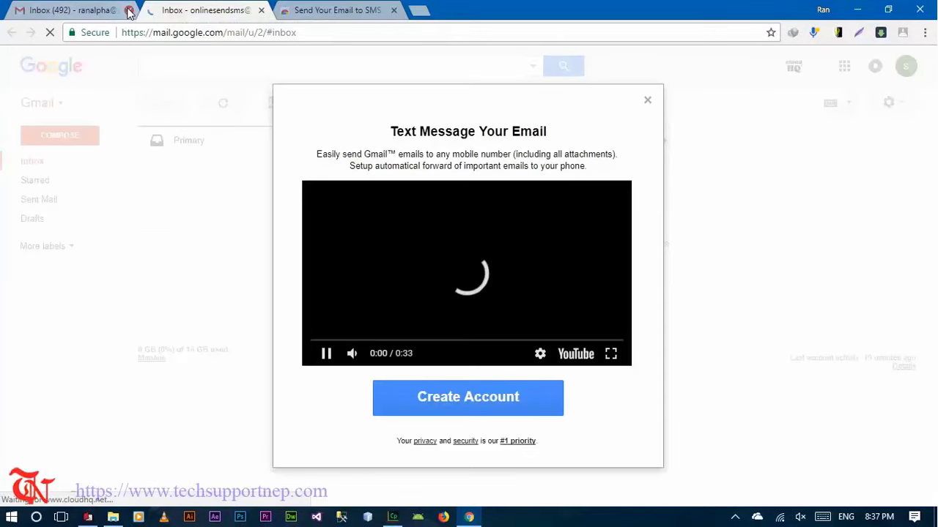
- Close the extra Inbox tab, create the extension account with this Gmail account, and allow cloudHQ access
click(129, 10)
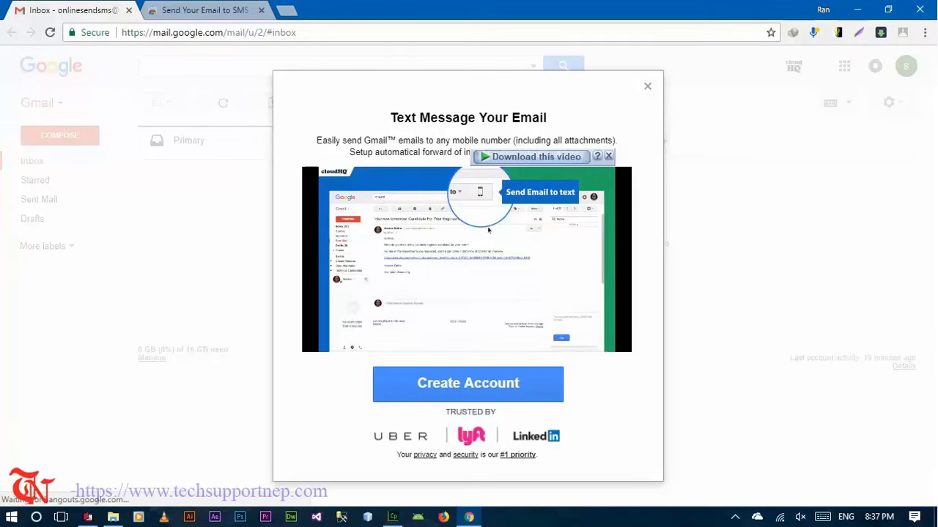
click(512, 387)
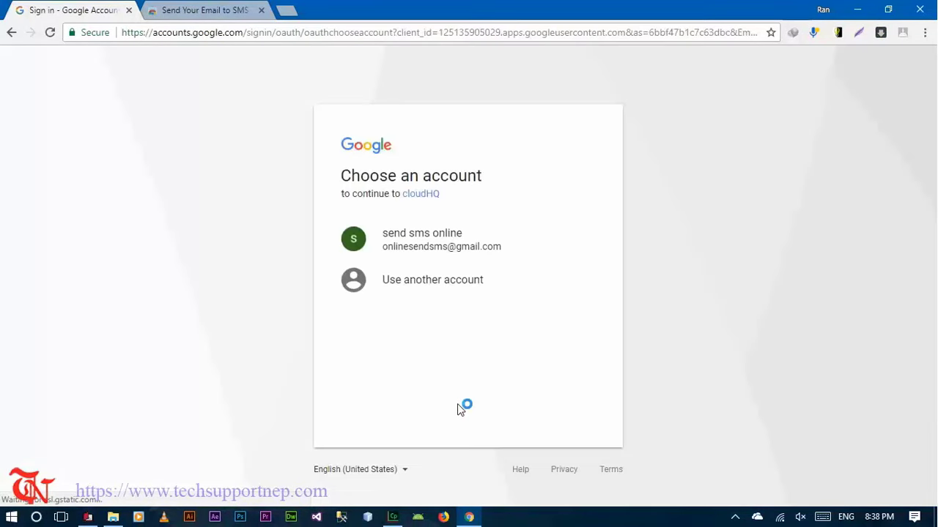
click(444, 251)
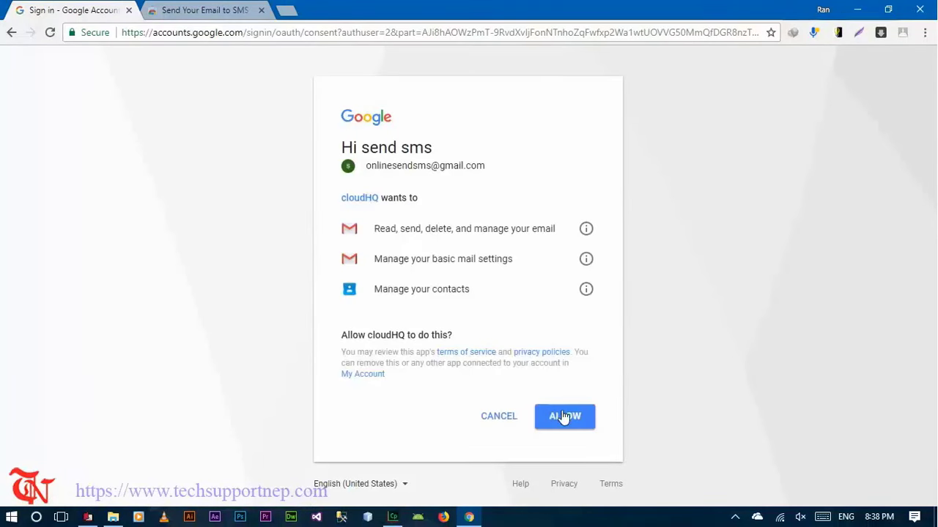
click(565, 419)
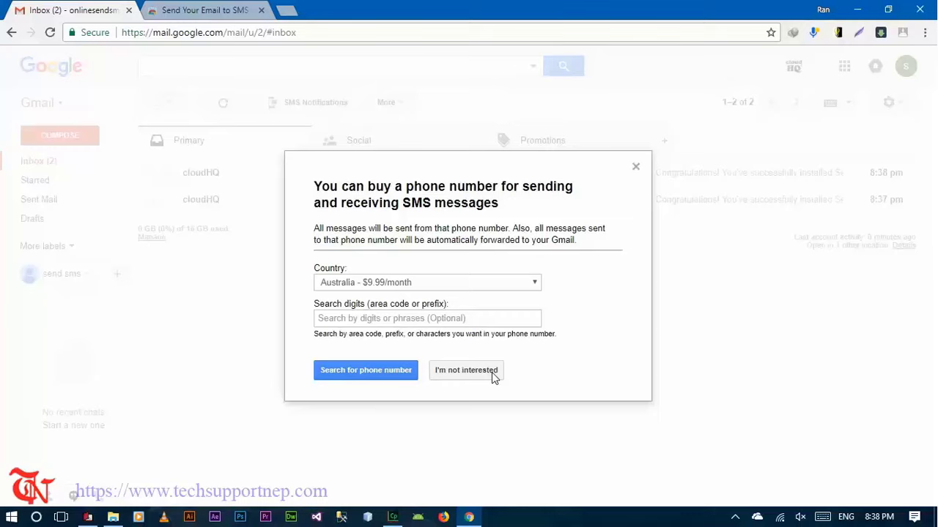
- Turn down the phone-number purchase offer and begin a new compose message
click(492, 372)
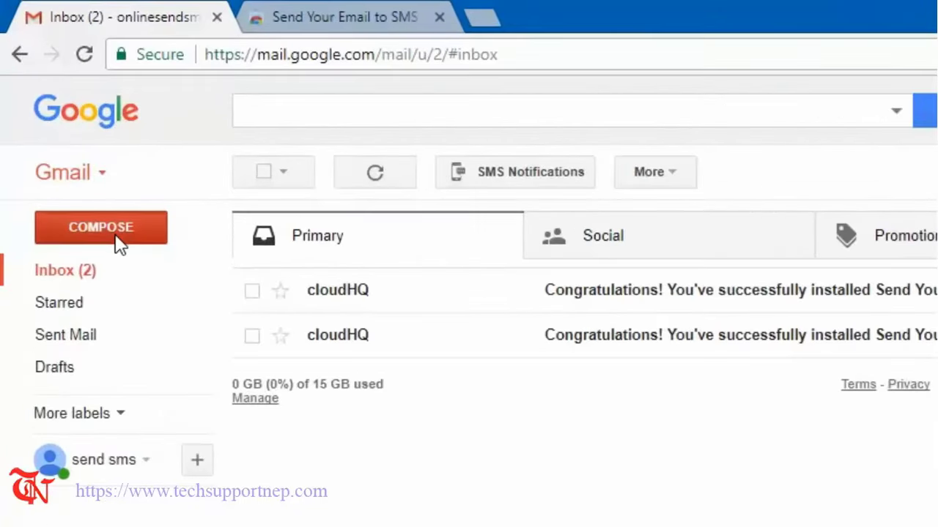
click(119, 244)
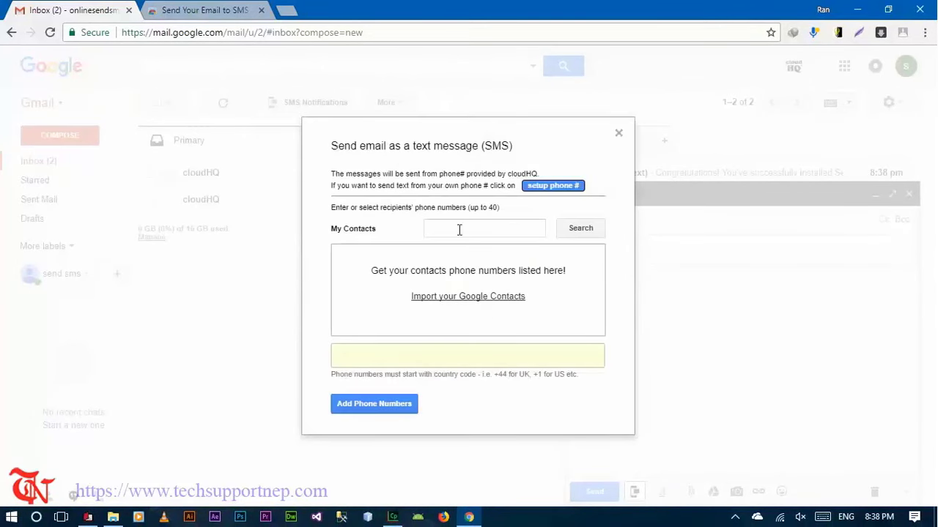
- Enter the recipient's phone number with country code and add it as the SMS recipient
click(470, 228)
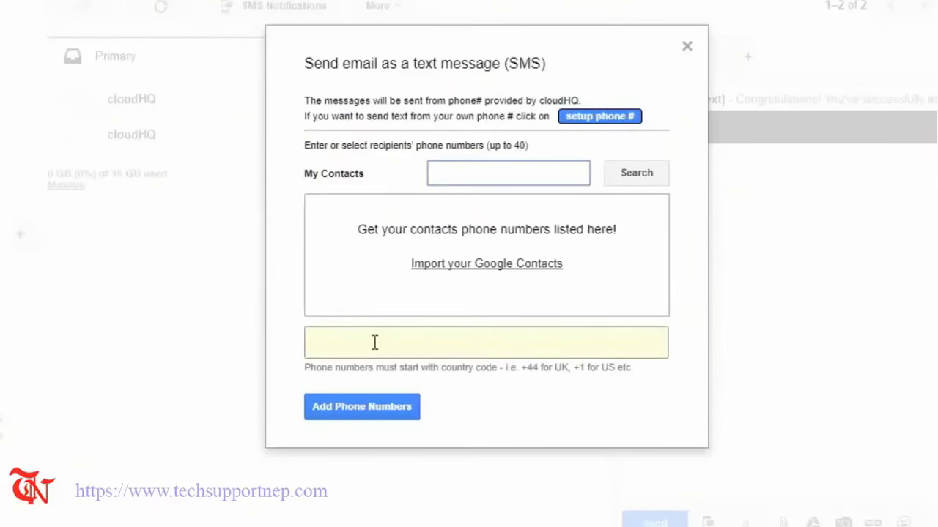
click(374, 342)
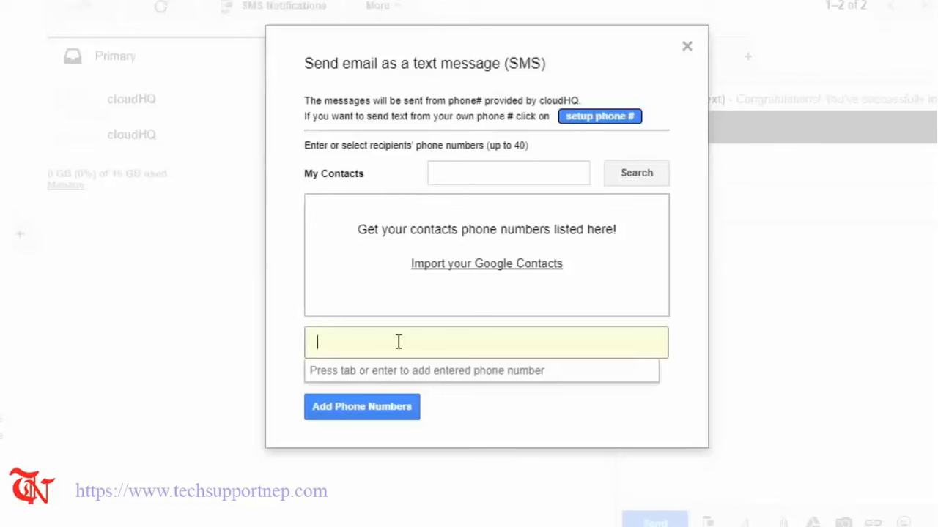
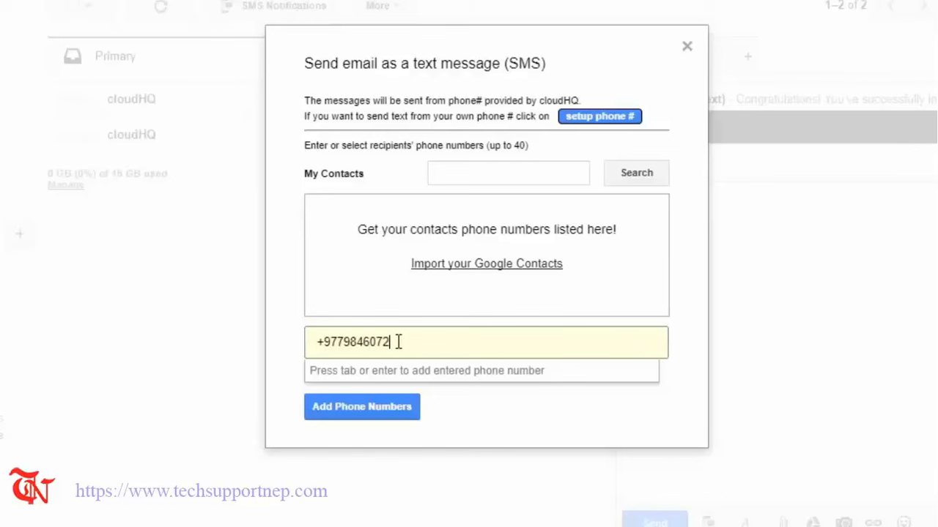
click(372, 420)
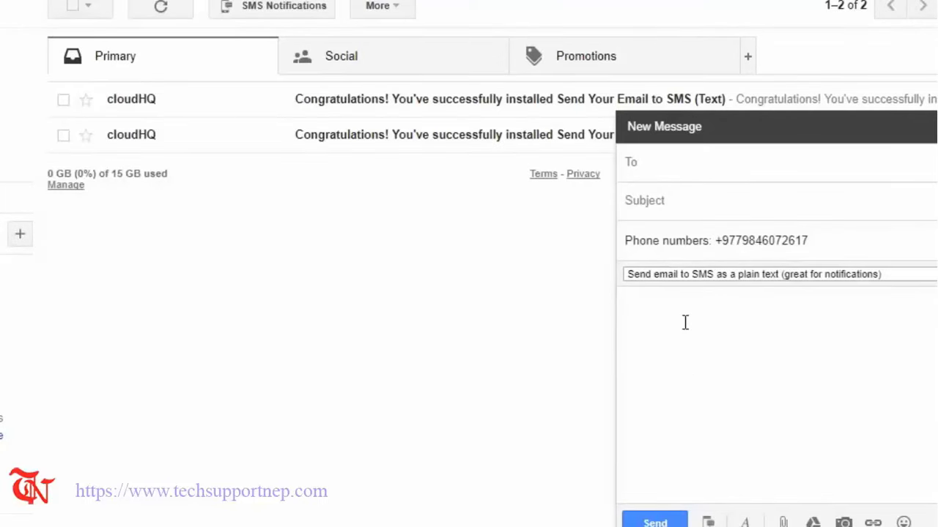
- Type 'Hello this is TechSupportNep! Enjoy this feature provided by Gmail!' as the body and send it
click(685, 322)
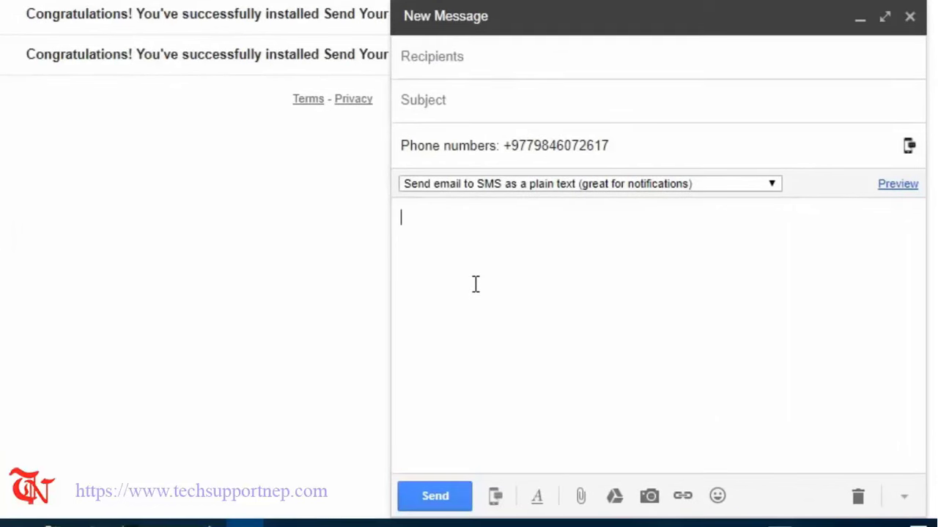
text(Hello this is te)
key(BackSpace)
key(BackSpace)
key(BackSpace)
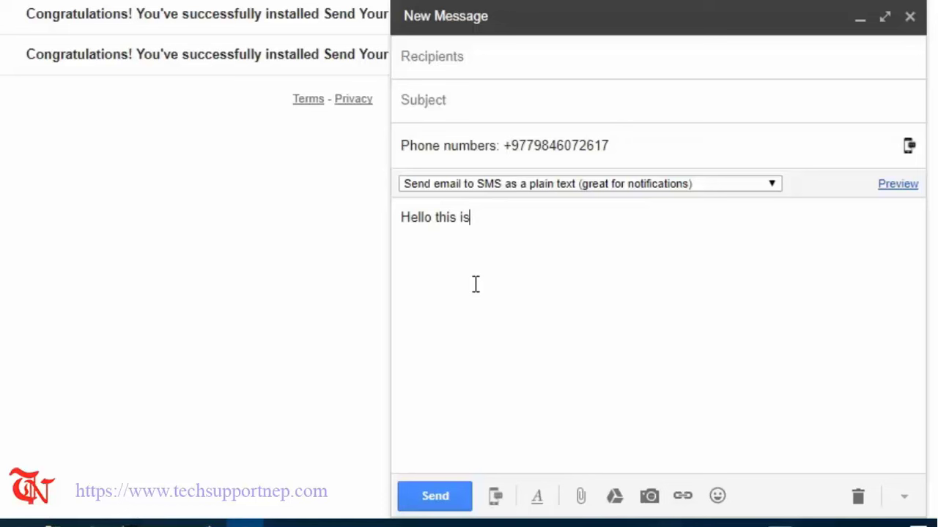
text(TechSupportNep)
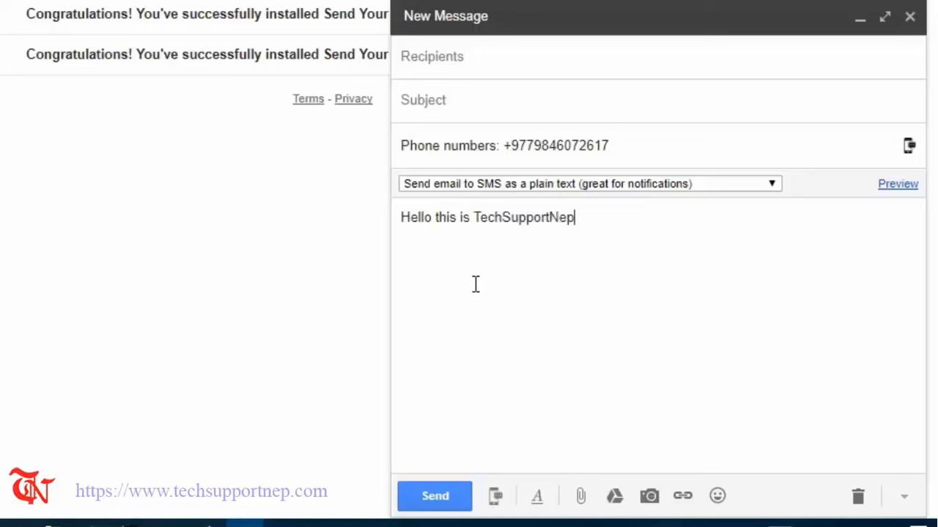
text(! Enjoy this )
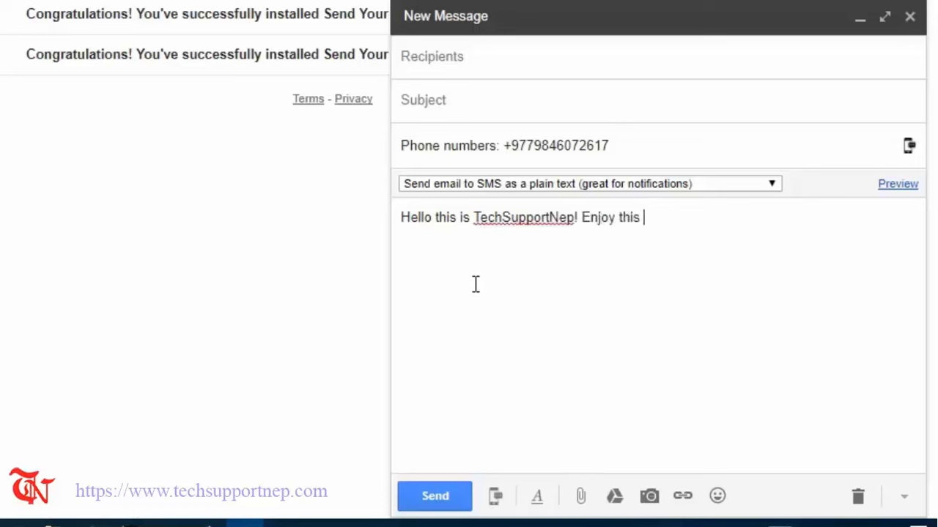
text(feature pr)
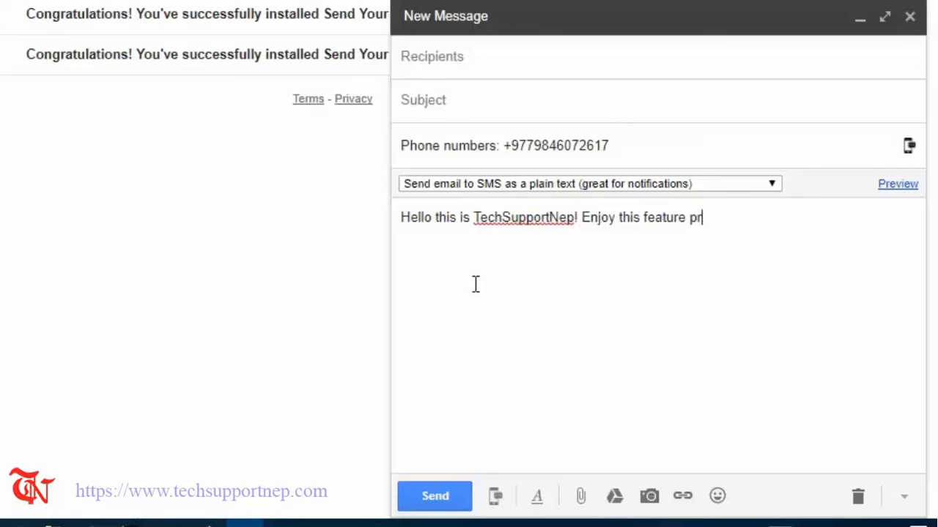
text(ovided by G)
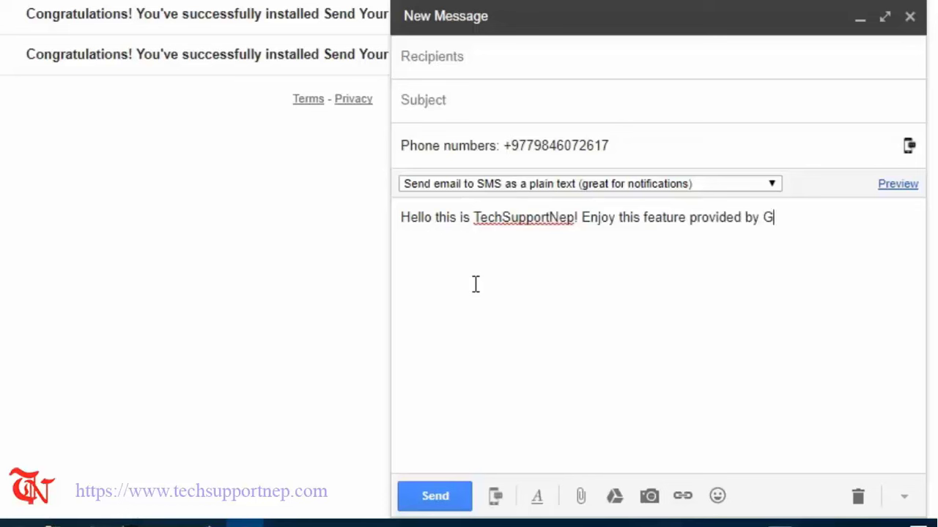
text(mail!)
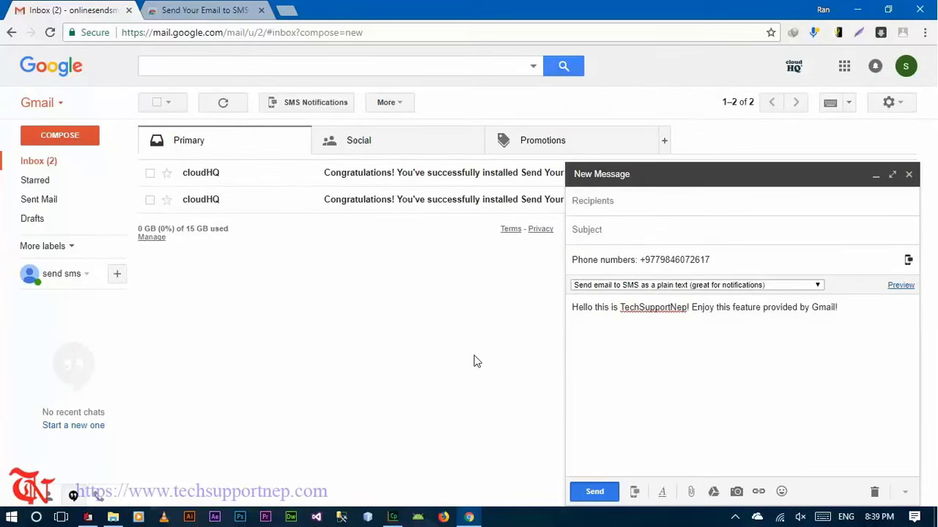
key(ctrl+Return)
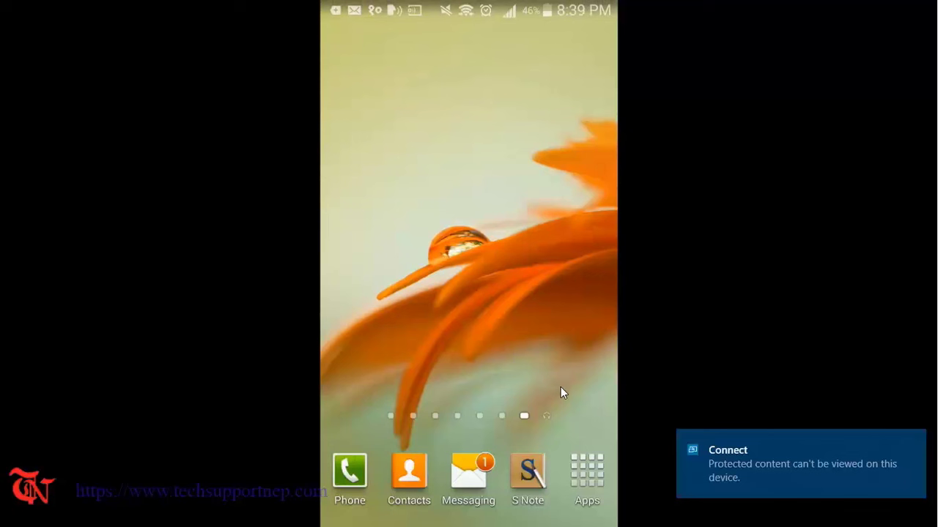
- Bring up the mirrored phone's app list to reach Messaging
click(589, 474)
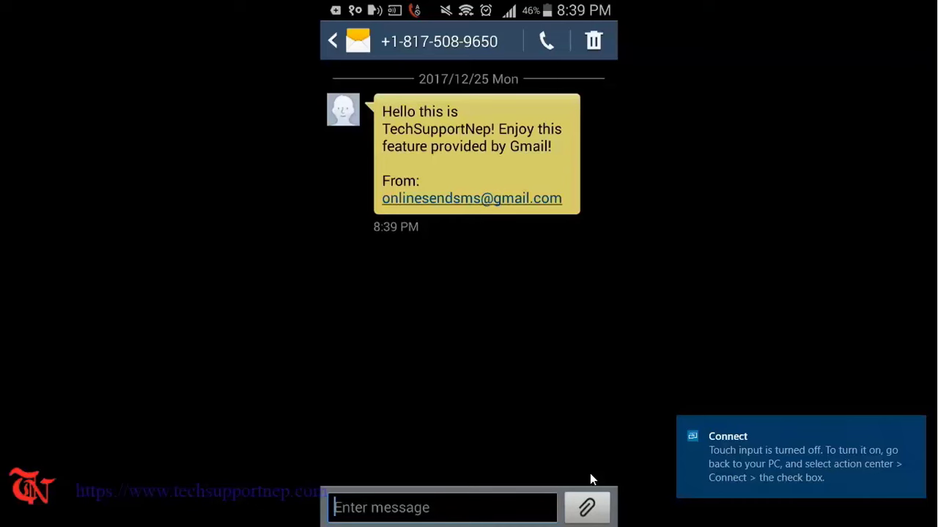
key(alt+Tab)
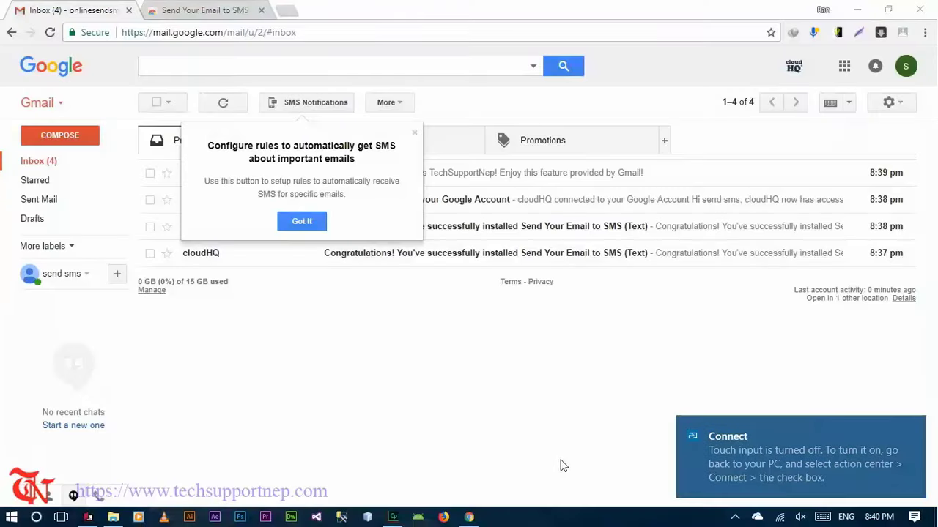